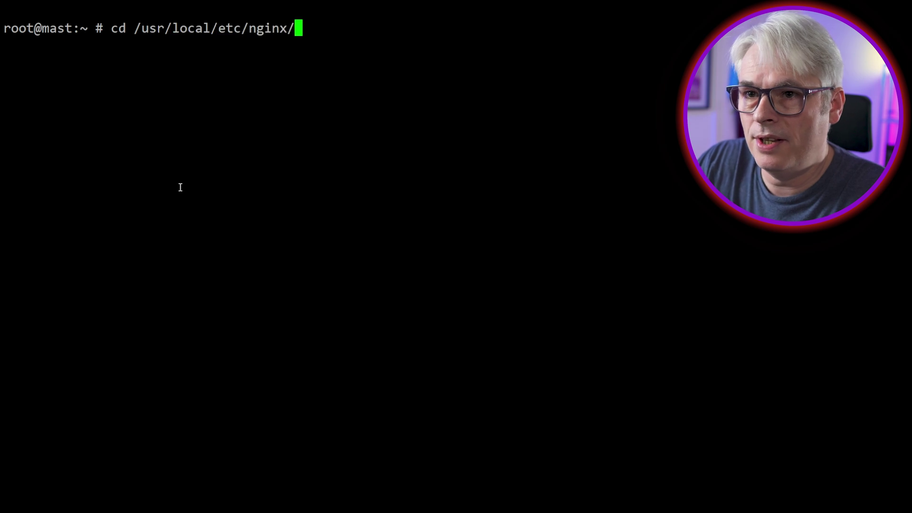
Enter the /usr/local/etc/nginx configuration directory with cd.
key(Return)
text(ls)
List the nginx folder's files and open nginx.conf in pico.
key(Return)
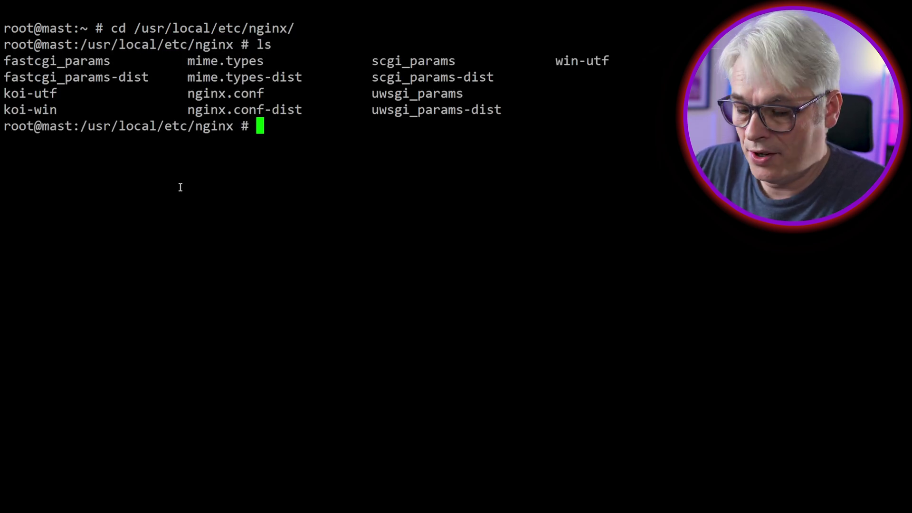
text(pico -w )
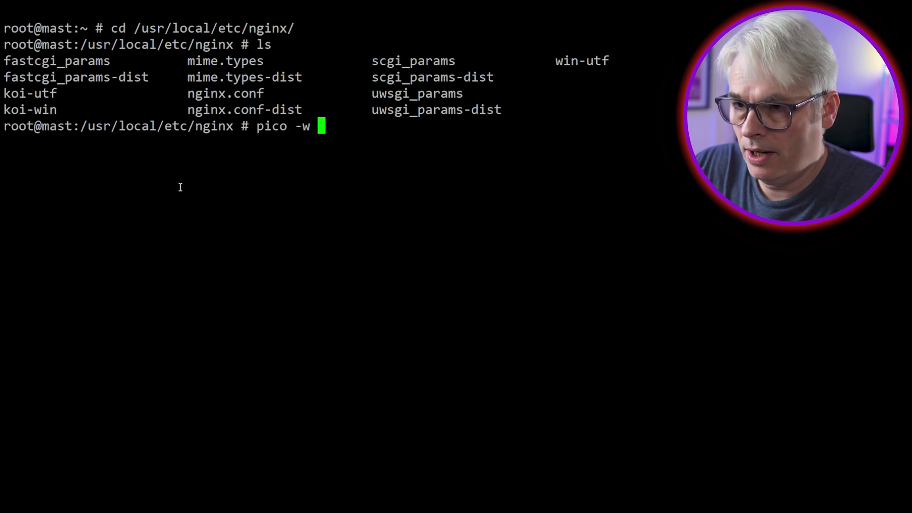
text(n)
key(Tab)
key(Return)
Add 'include /home/mastodon/live/dist/nginx.conf;' before the closing brace and save.
key(ctrl+w)
key(ctrl+v)
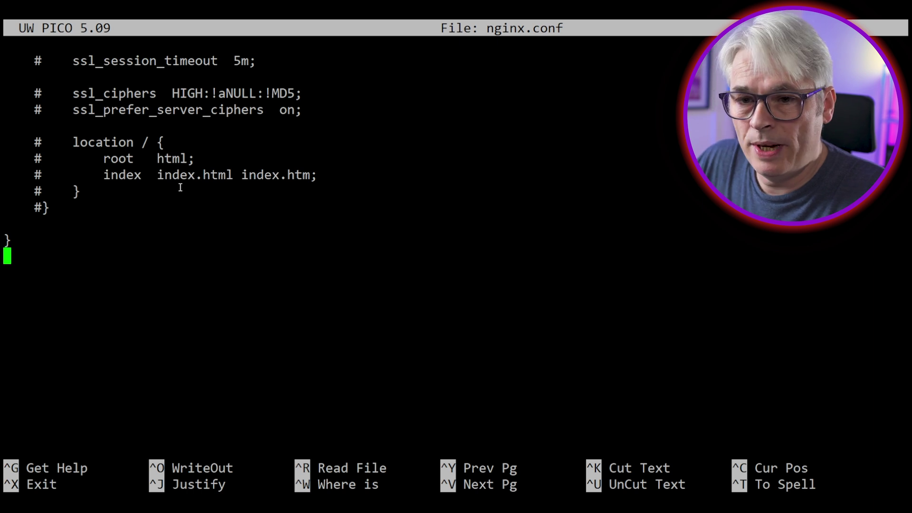
key(Up)
key(Up)
key(Return)
key(Up)
text(include)
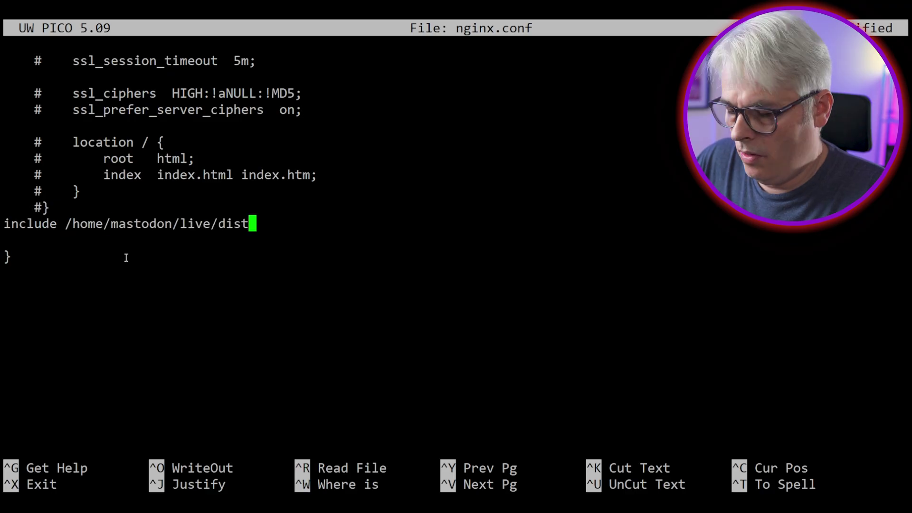
text(/)
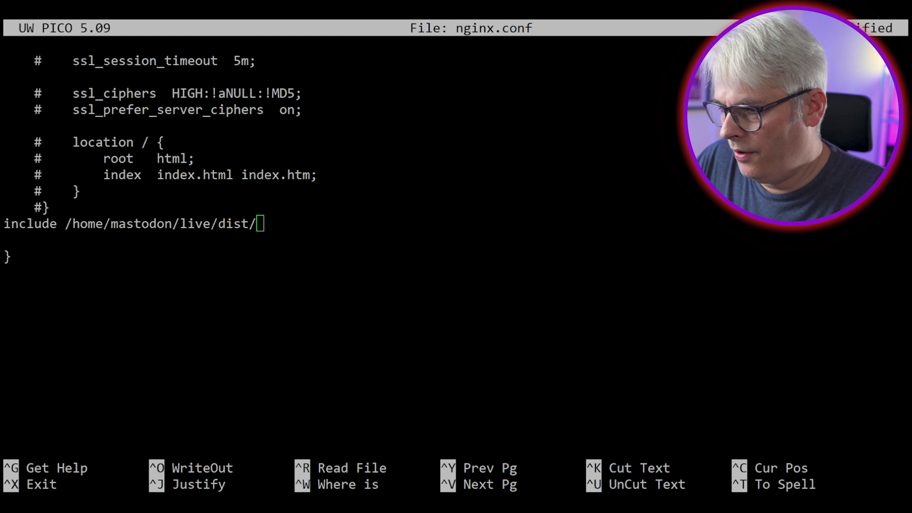
text(nginx.conf;)
key(ctrl+x)
key(y)
key(Return)
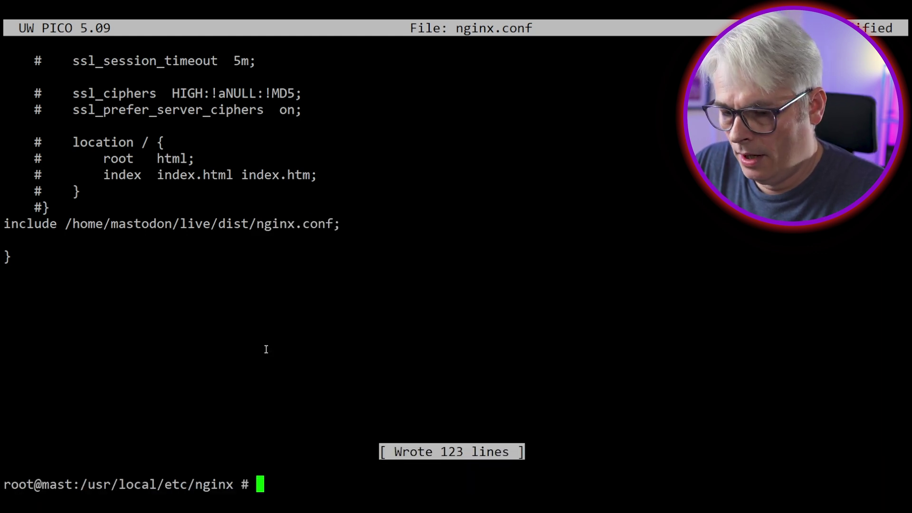
text(cd )
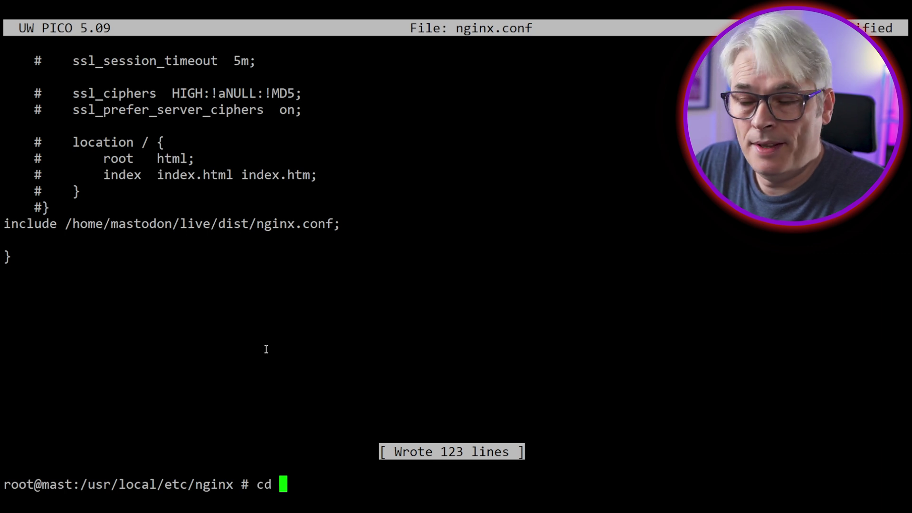
text(/home/ma)
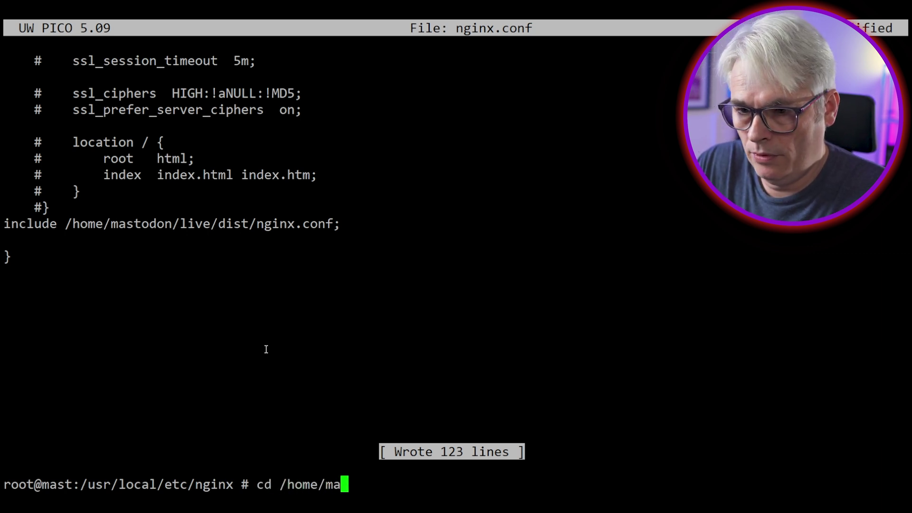
Change server_name in /home/mastodon/live/dist/nginx.conf from example.com to the instance domain, saving it.
key(Tab)
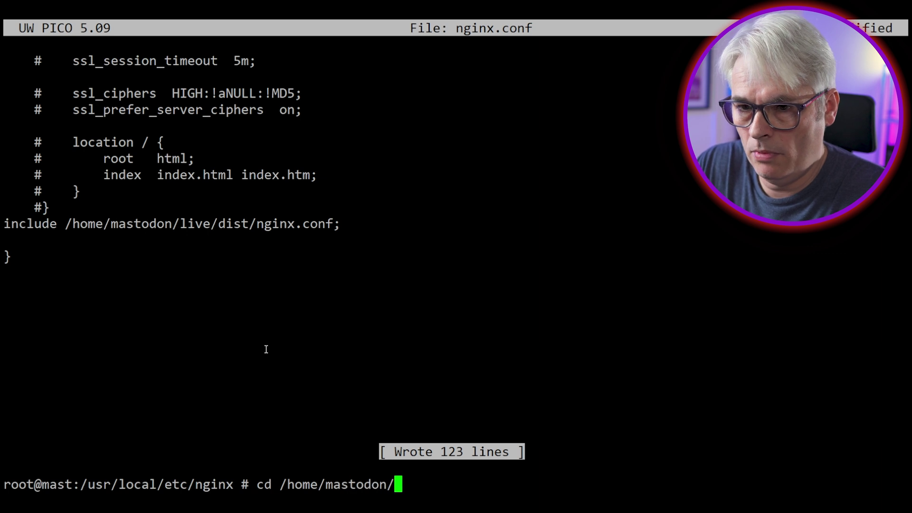
text(live/)
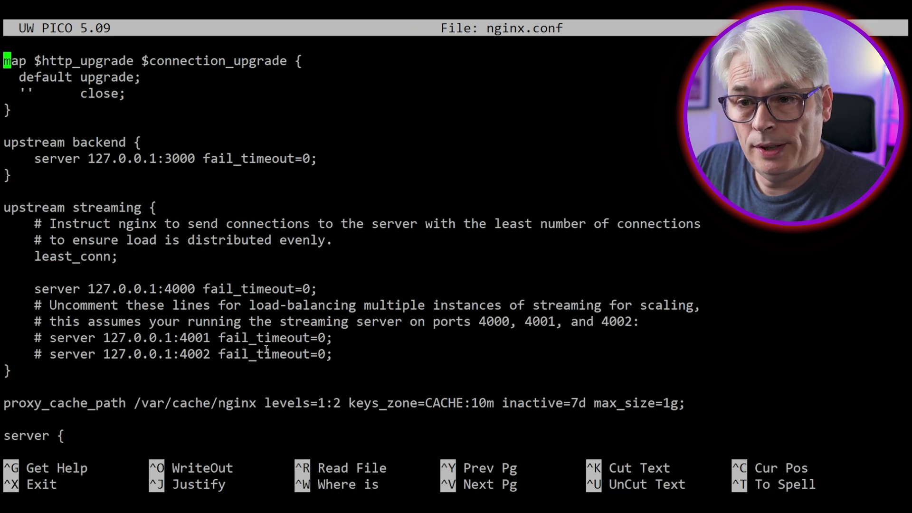
scroll(265, 349, down, 10)
key(Up)
key(Up)
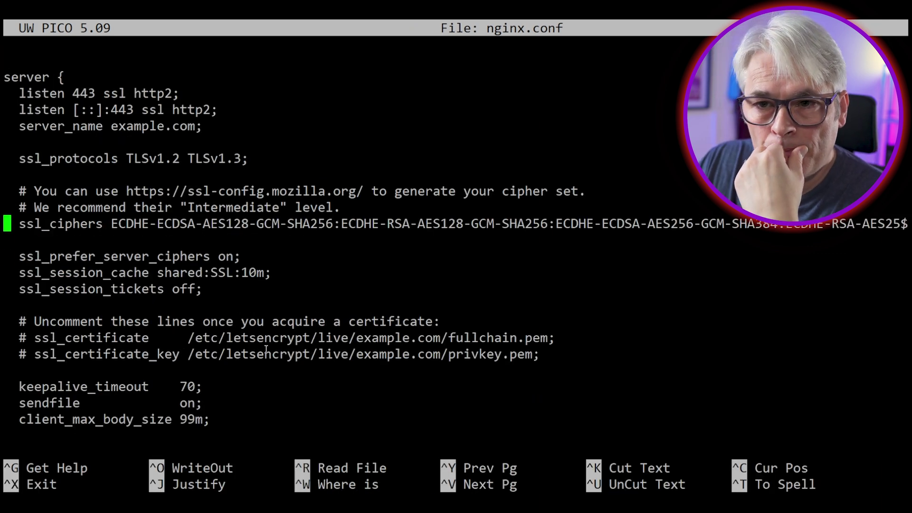
key(Up)
key(Up)
key(Up)
text(mast.garyhtech)
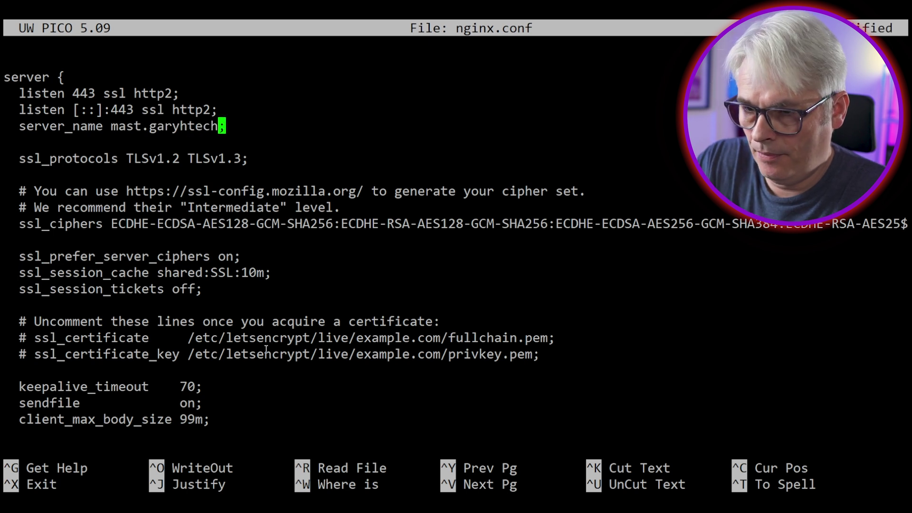
text(.u)
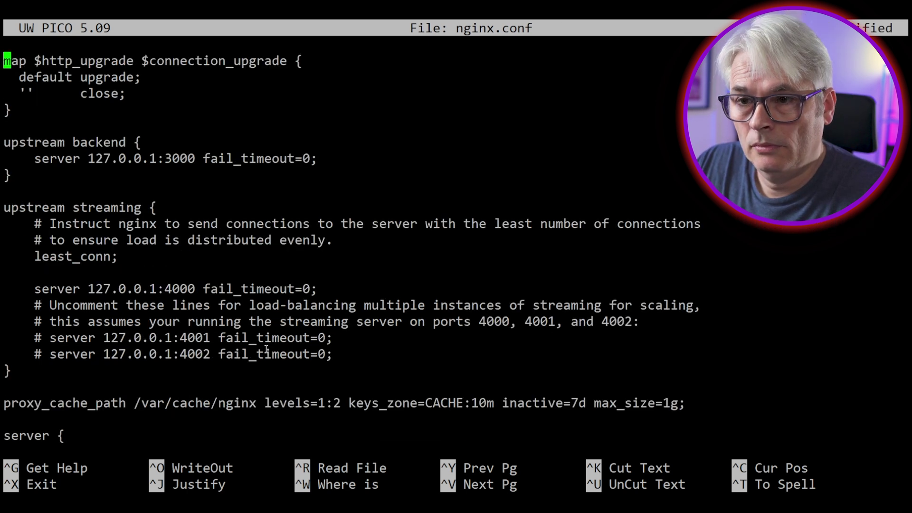
key(ctrl+x)
key(y)
key(Return)
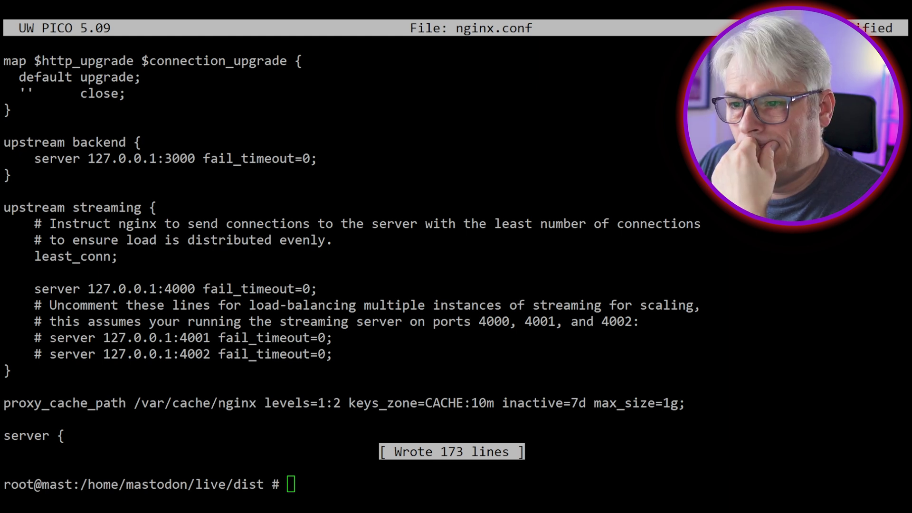
text(certbot --nginx -d mast)
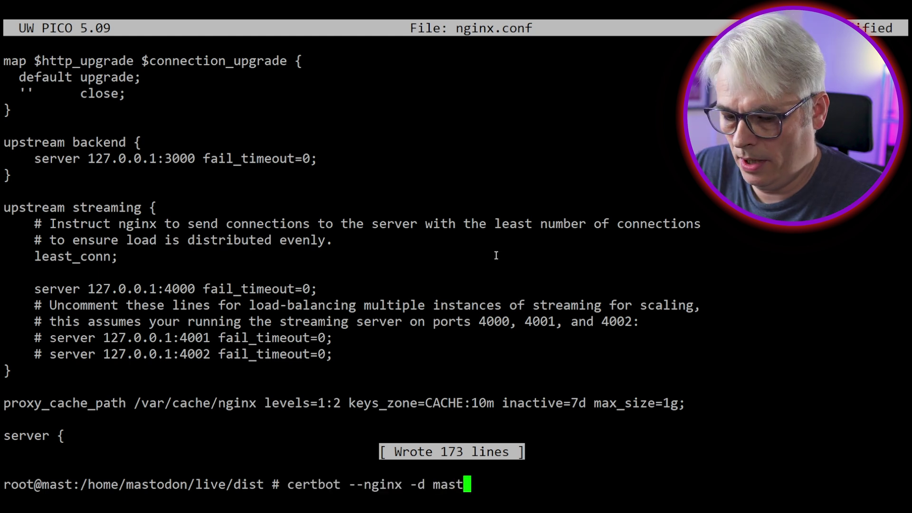
text(.garyhte)
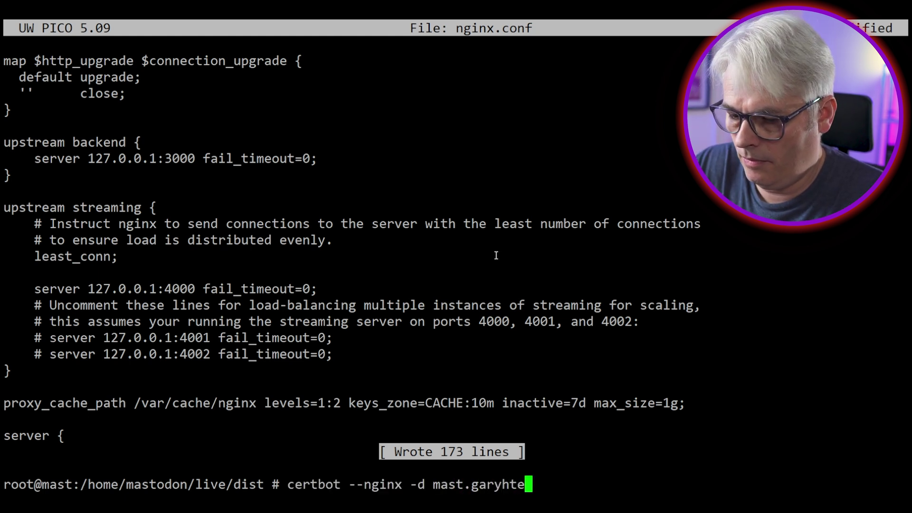
text(ch.uk)
Run certbot --nginx for the domain, start, stop and restart nginx, then clear the screen.
key(Return)
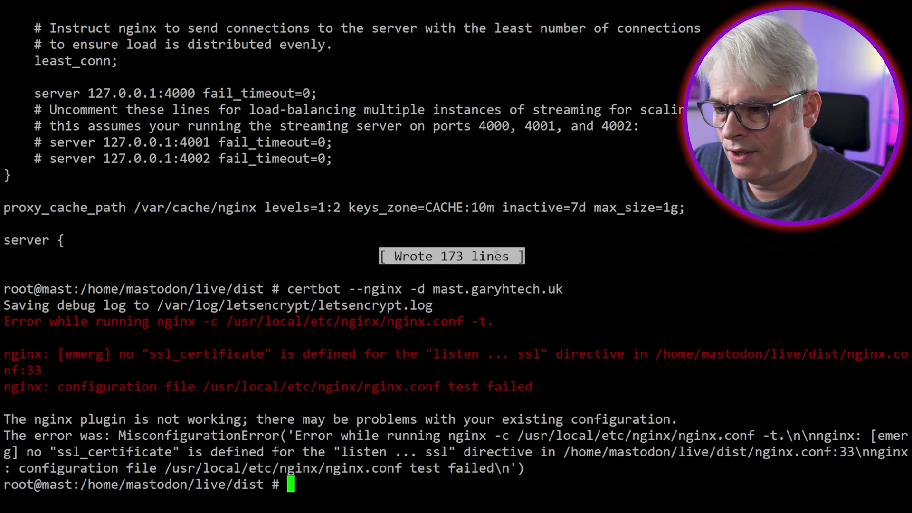
text(/usr/local/etc/)
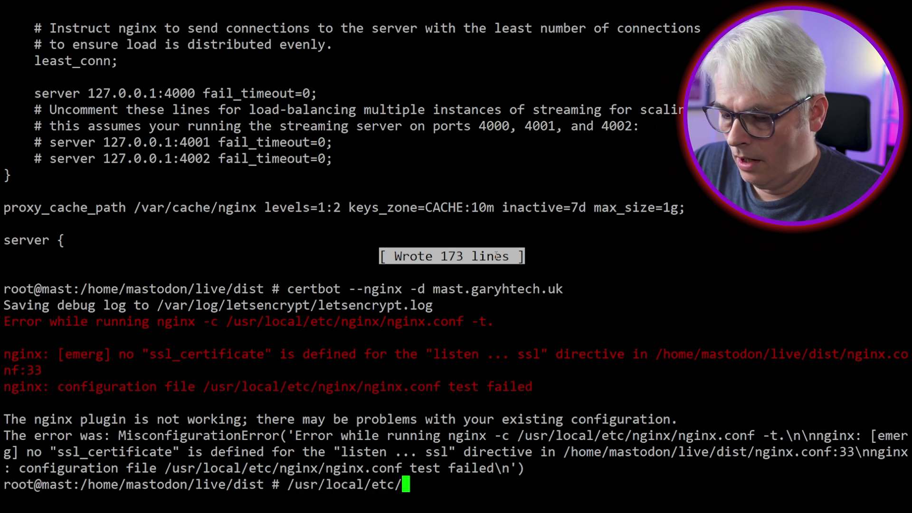
text(rc.d/ng)
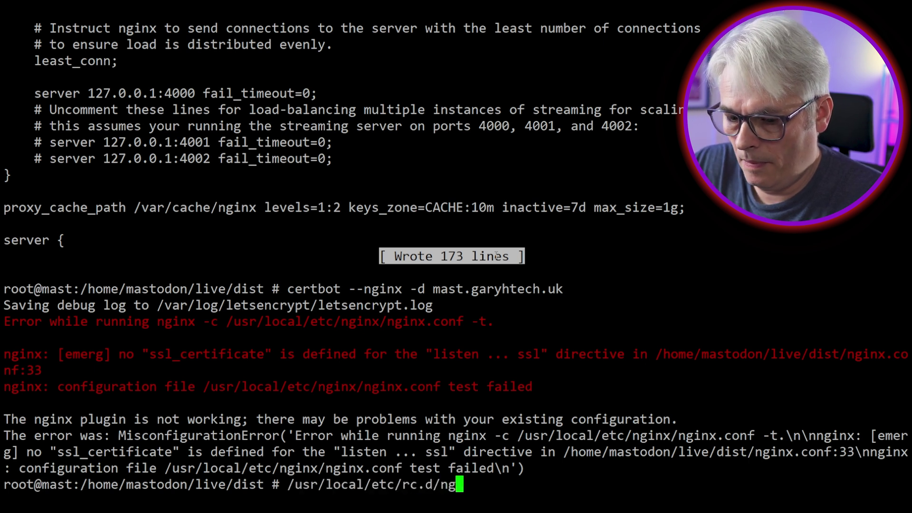
text(inx start)
key(Return)
text(/usr/local/etc/rc.d/nginx star)
key(Return)
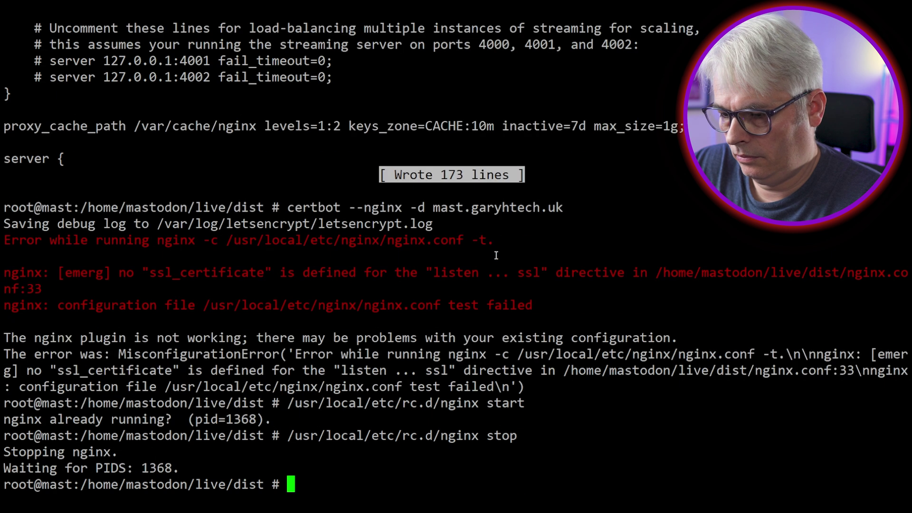
key(Up)
key(Up)
key(Return)
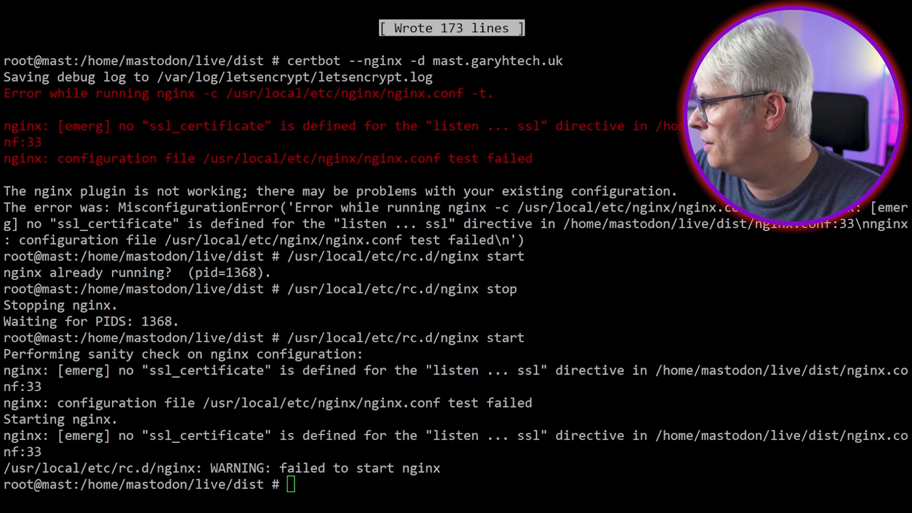
key(ctrl+l)
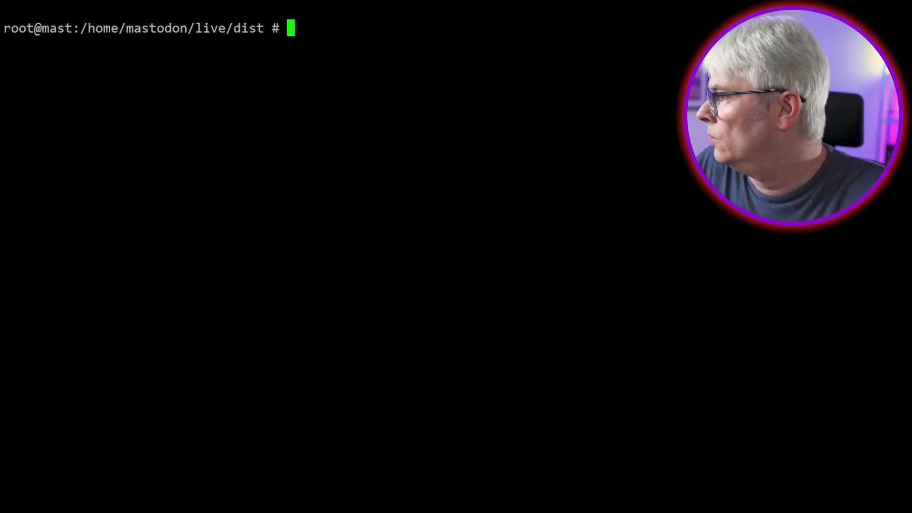
text(cd /u)
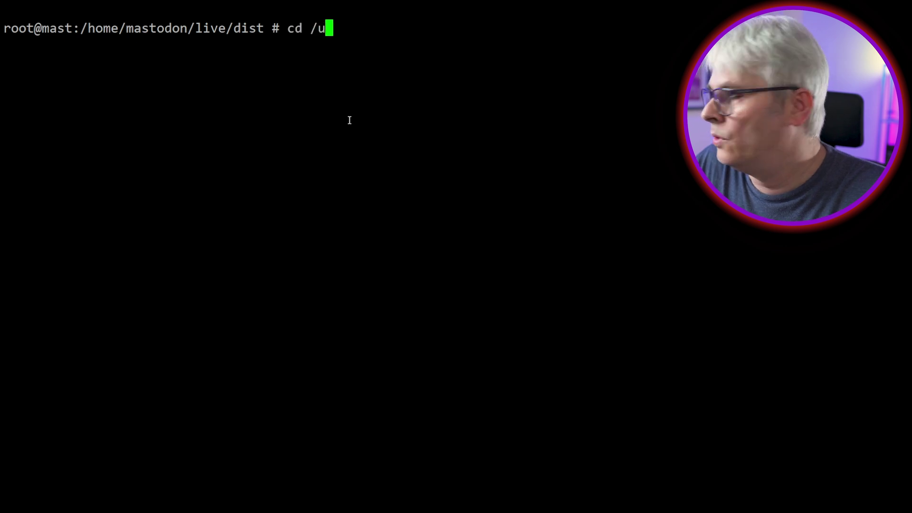
text(sr/local/etc/letsencrypt/live/garyhtech.uk/)
text(cd)
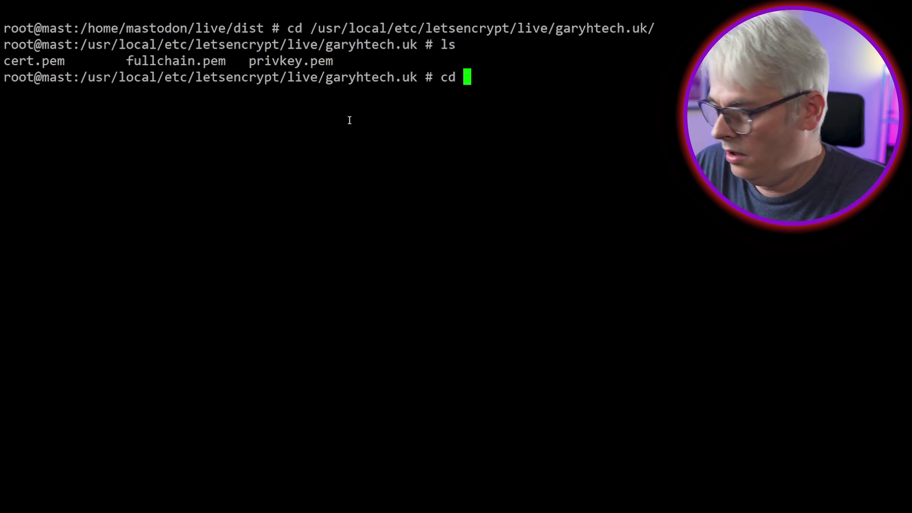
text(cd ho)
Open the Mastodon dist nginx.conf in pico.
key(Return)
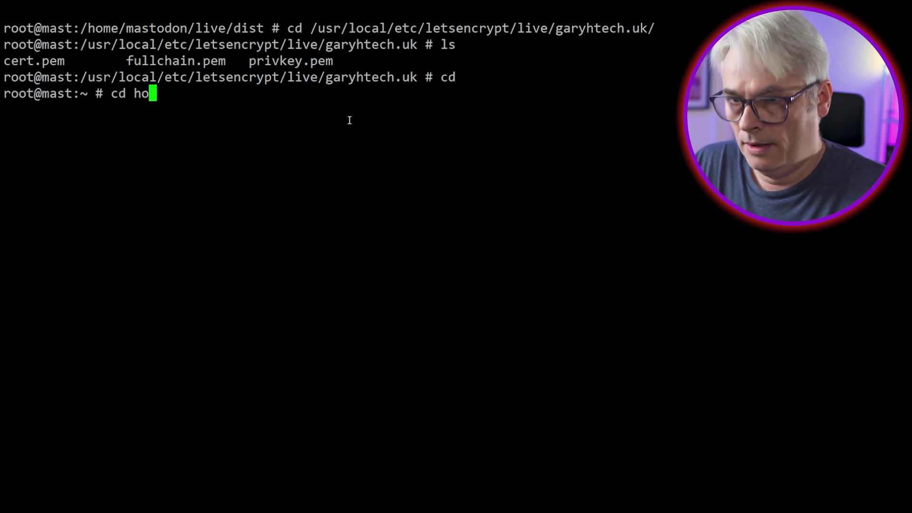
key(BackSpace)
key(BackSpace)
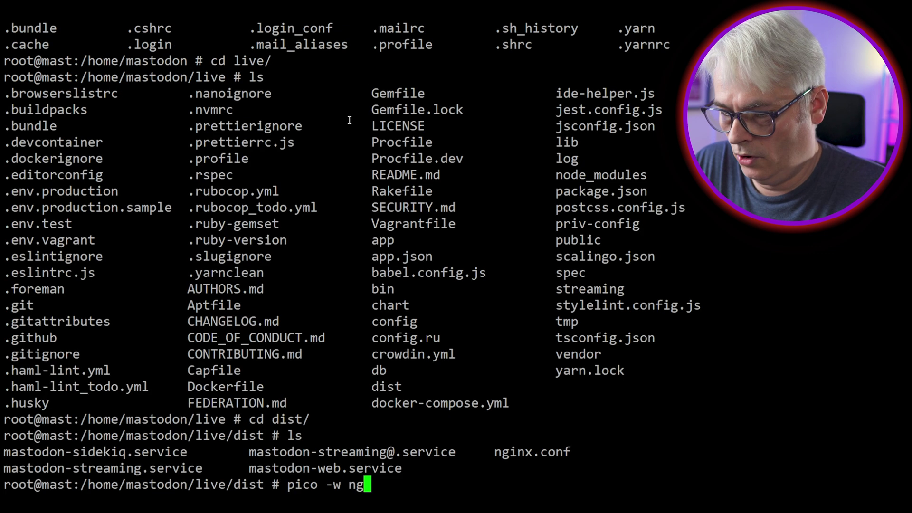
key(Tab)
key(Return)
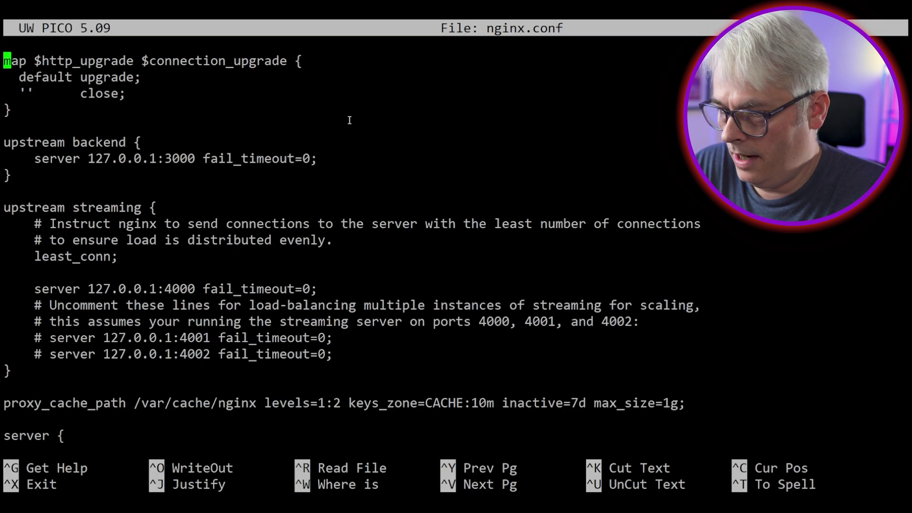
Uncomment the ssl_certificate and ssl_certificate_key lines.
key(ctrl+v)
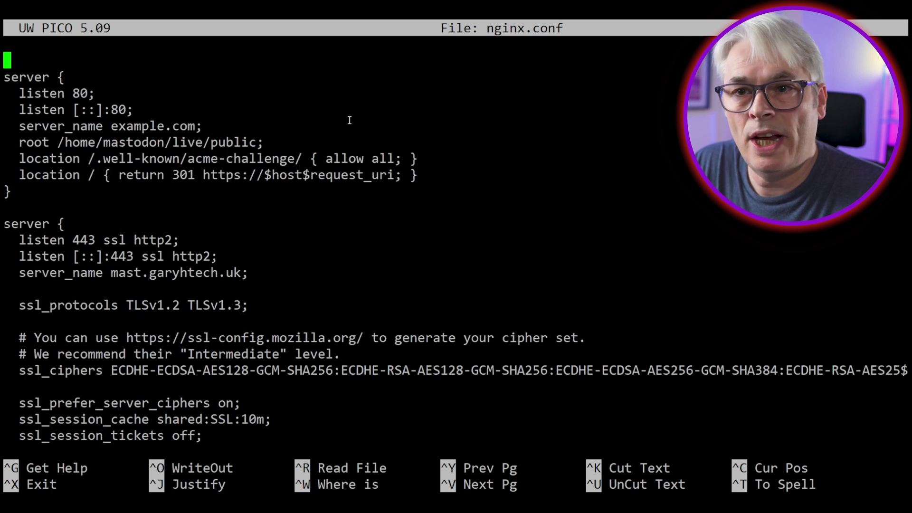
key(ctrl+v)
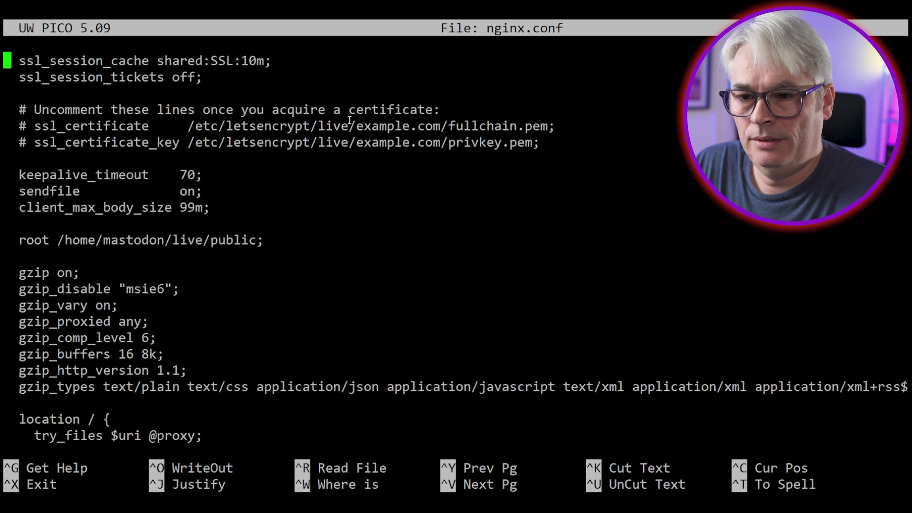
key(Down)
key(Down)
key(Down)
key(Delete)
key(Delete)
key(Down)
key(Delete)
key(Delete)
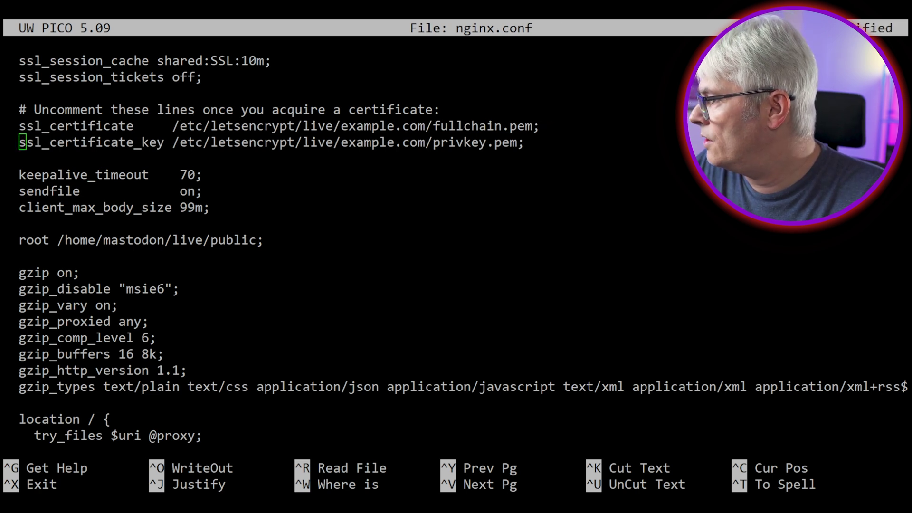
Point both certificate paths at /usr/local/etc/letsencrypt/live/garyhtech.uk/ files and save.
key(Up)
key(End)
key(Left)
key(BackSpace)
key(BackSpace)
key(BackSpace)
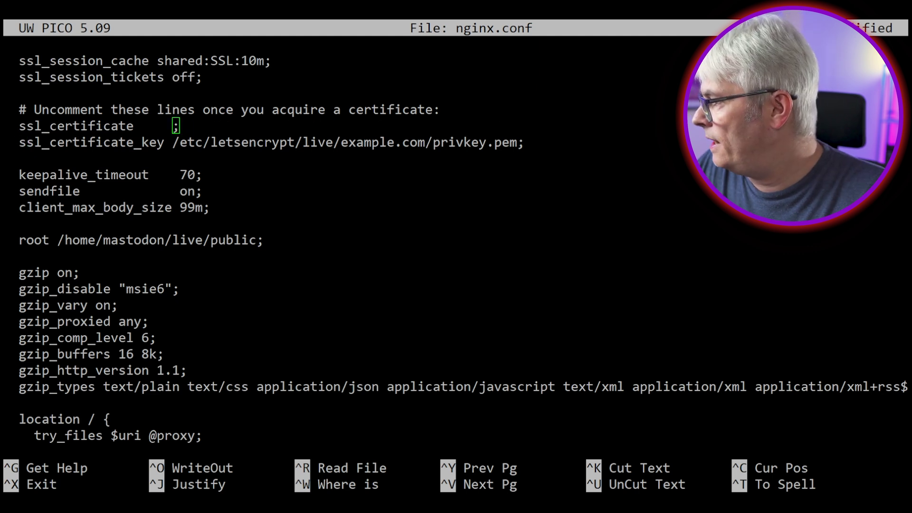
text(/usr/local/etc/letsencrypt/live/garyhtech.uk/fullchain.pem)
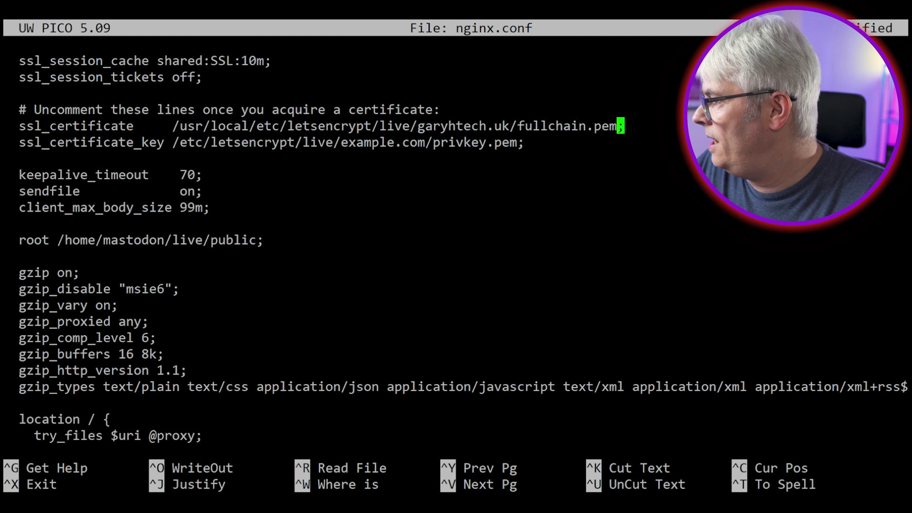
key(Down)
key(End)
key(Left)
key(BackSpace)
key(BackSpace)
key(BackSpace)
key(BackSpace)
key(BackSpace)
key(BackSpace)
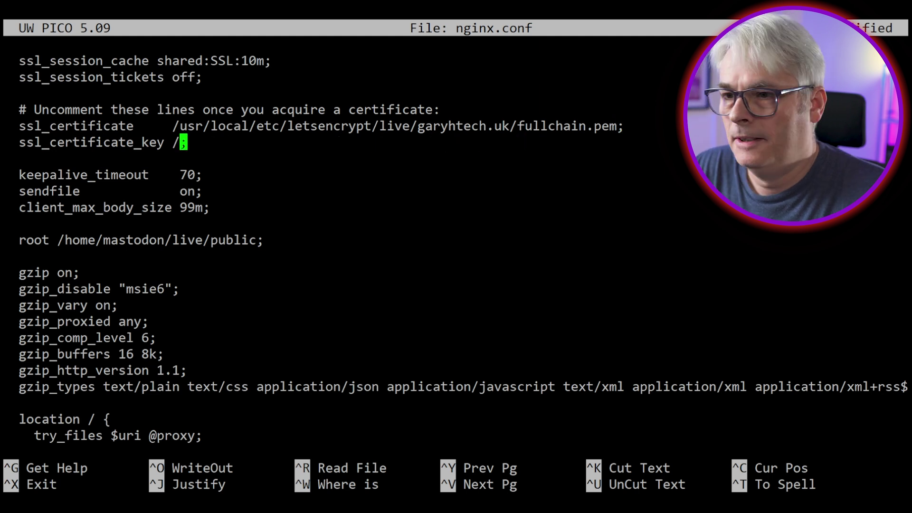
key(BackSpace)
text(/usr/local/etc/letsencrypt/live/garyhtech.uk/privkey.pem)
key(ctrl+x)
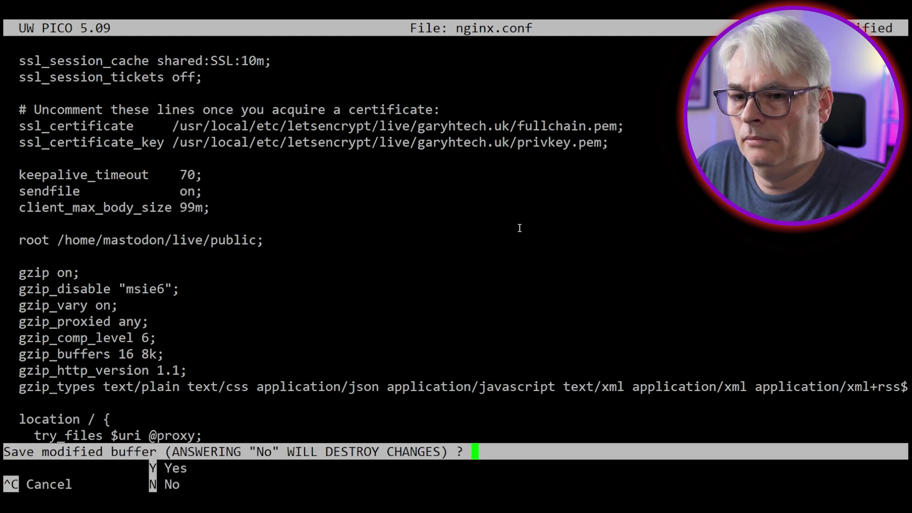
key(y)
key(Return)
text(/usr/)
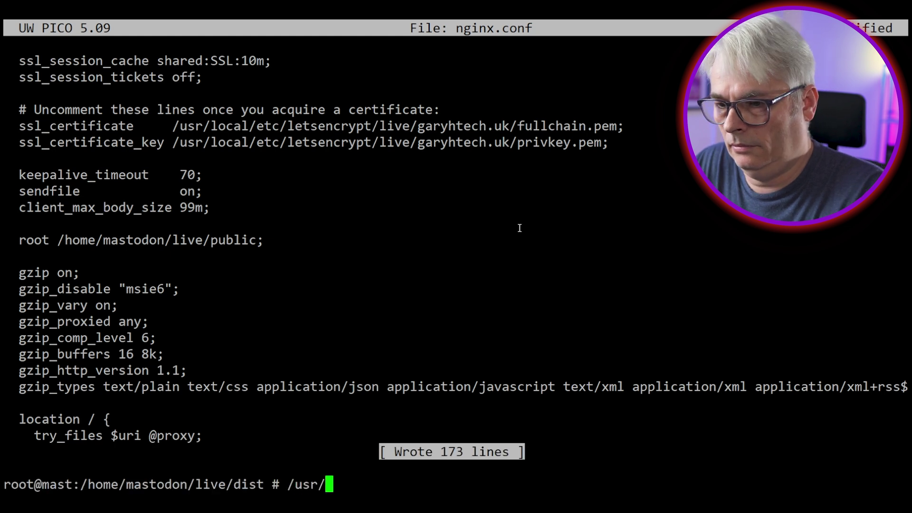
text(l)
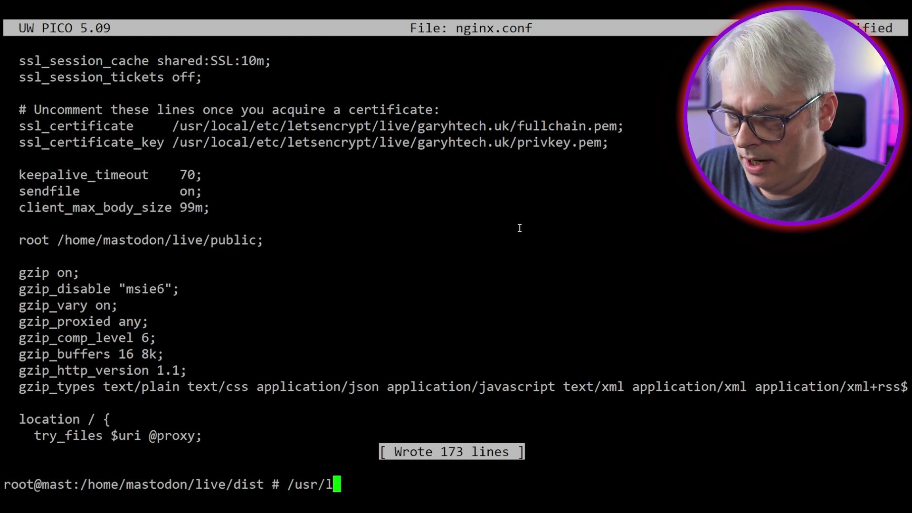
text(ocal/etc/rc.d/nginx re)
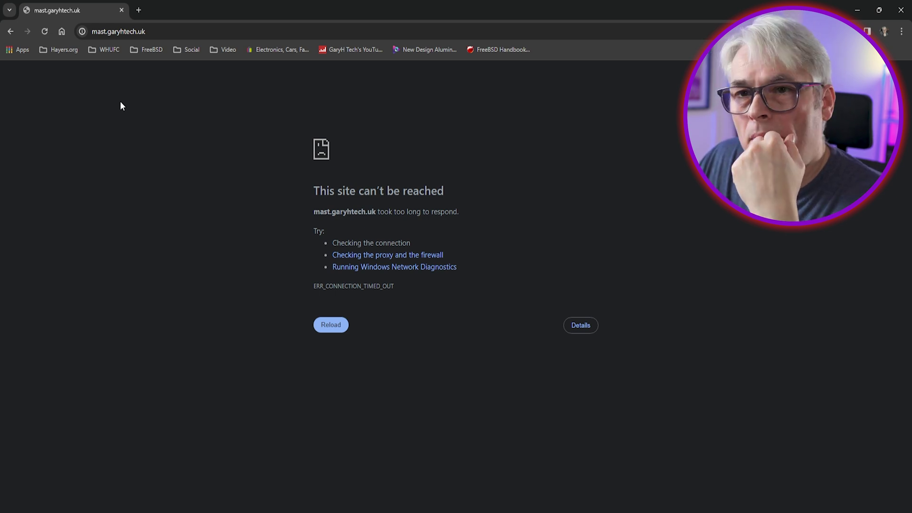
Reload mast.garyhtech.uk in Chrome to see if it responds.
key(F5)
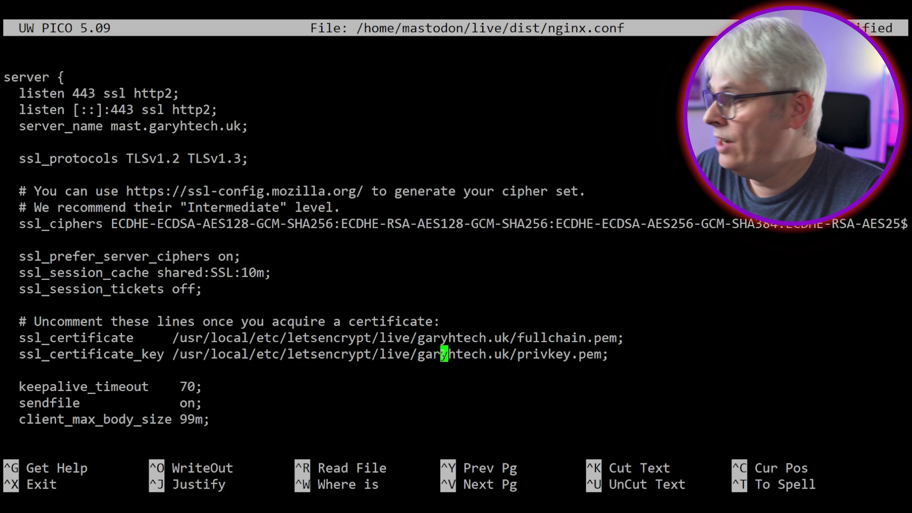
Discard the pico edits and open /usr/local/etc/nginx/nginx.conf.
key(ctrl+x)
key(n)
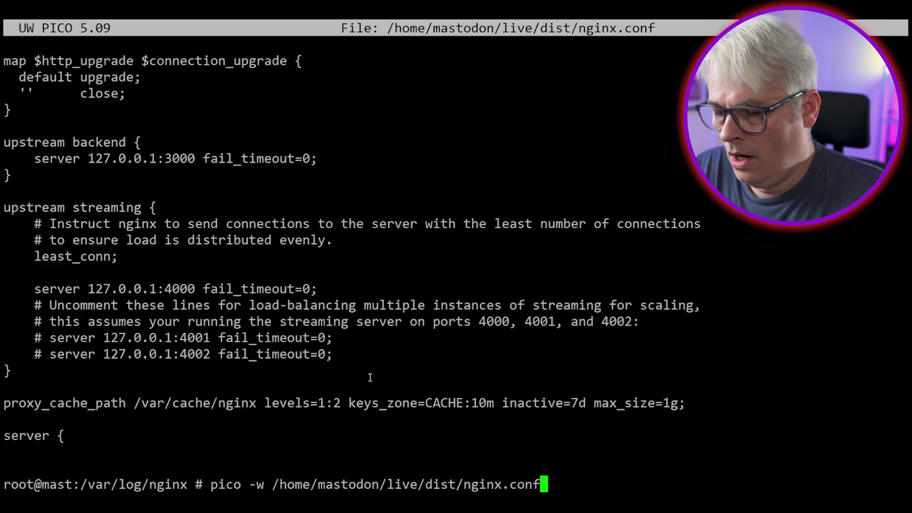
key(Up)
key(Up)
key(Up)
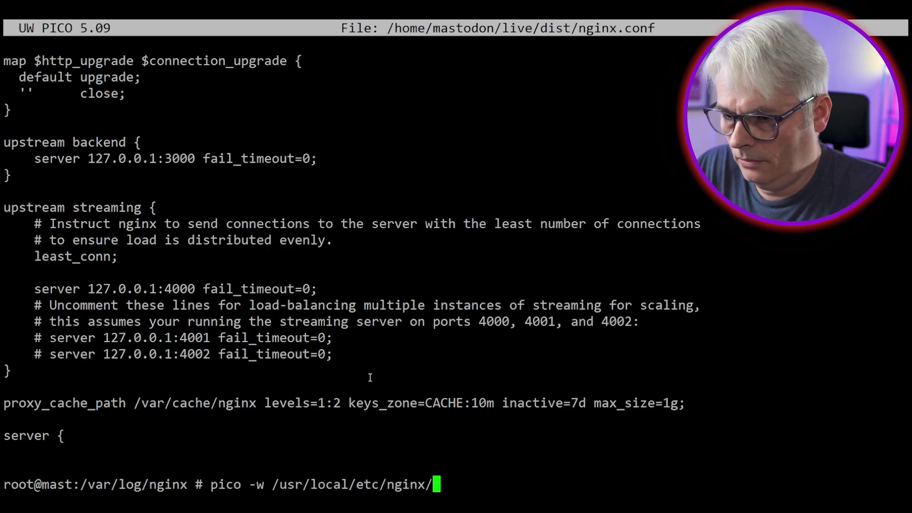
text(ng)
key(Tab)
key(Return)
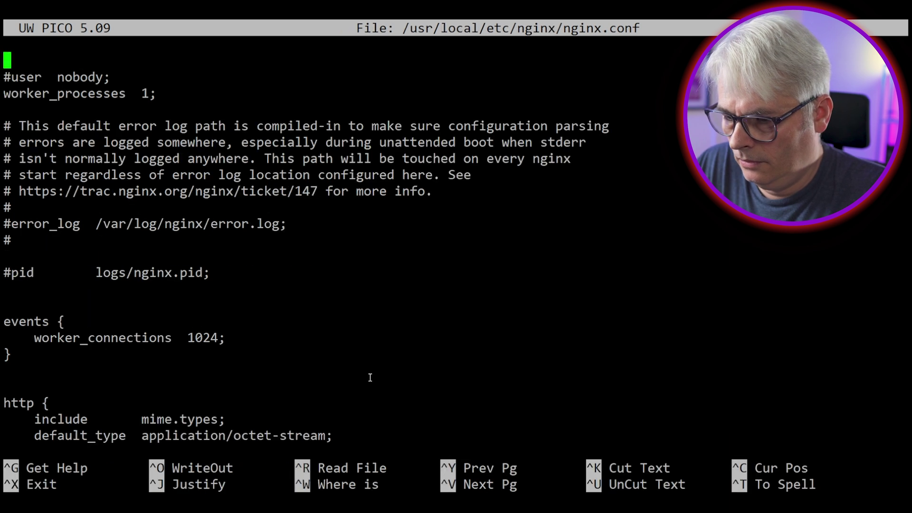
Uncomment error_log, save the main config, and restart nginx with passing checks.
key(ctrl+w)
text(server)
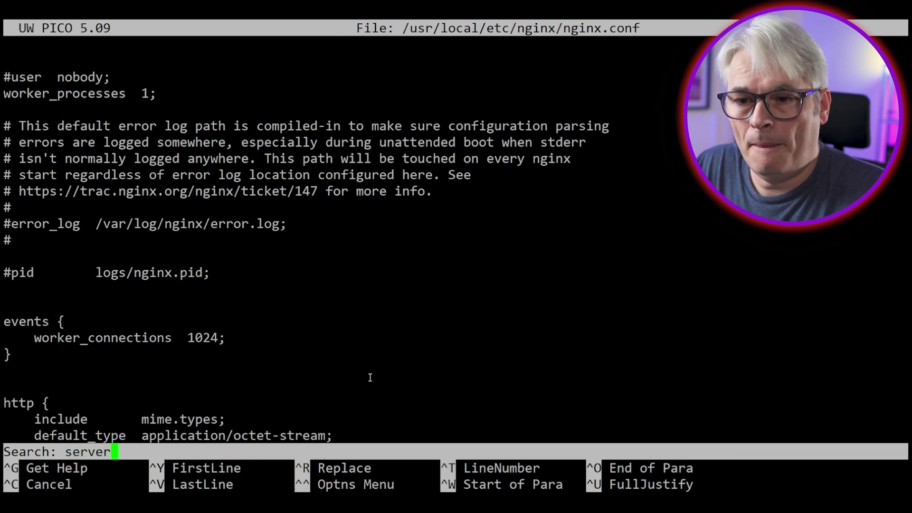
key(Return)
key(ctrl+v)
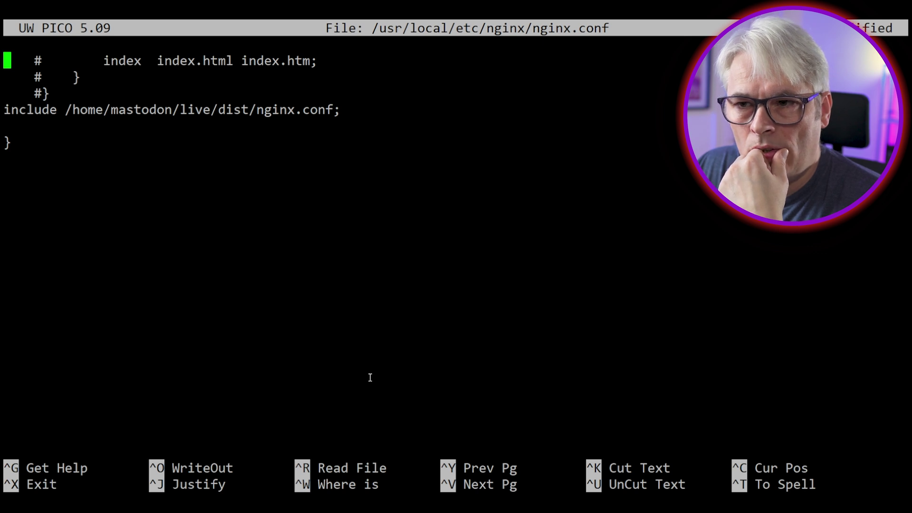
key(ctrl+x)
key(y)
key(Return)
text(/usr/local/etc/rc)
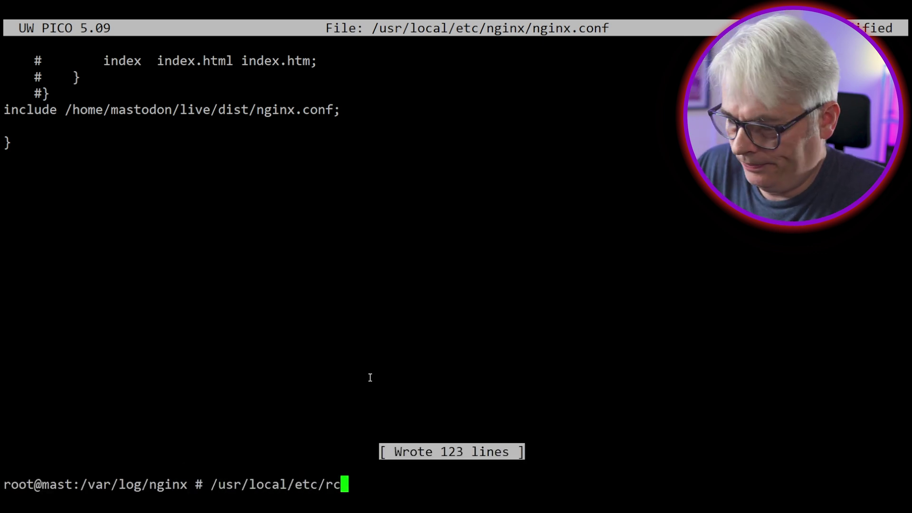
text(.d/nginx restart)
key(Return)
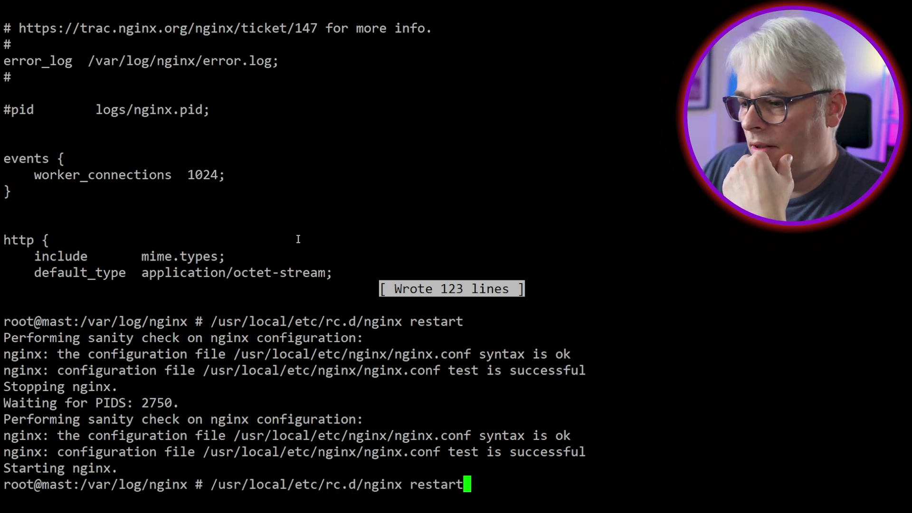
key(Return)
text(1)
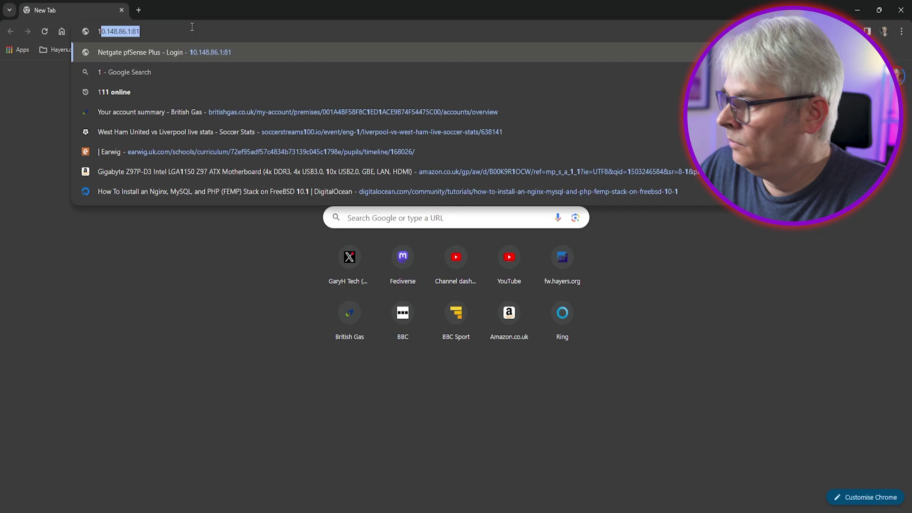
text(0.148)
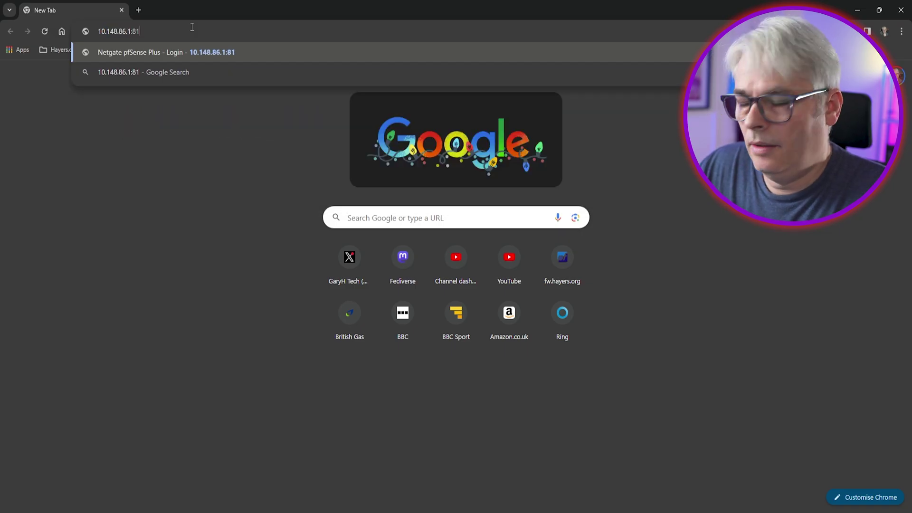
text(.86.16)
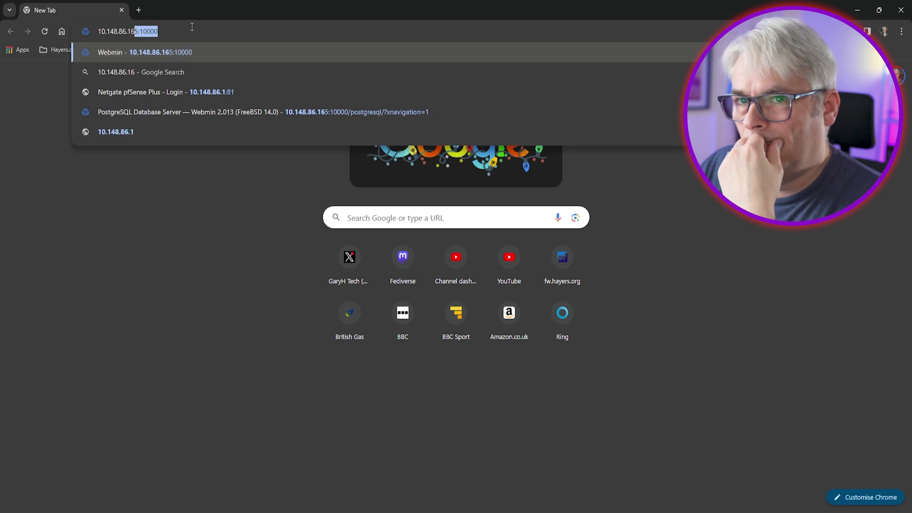
Load 10.148.86.165 in a new Chrome tab, which returns nginx's 403 Forbidden.
key(Return)
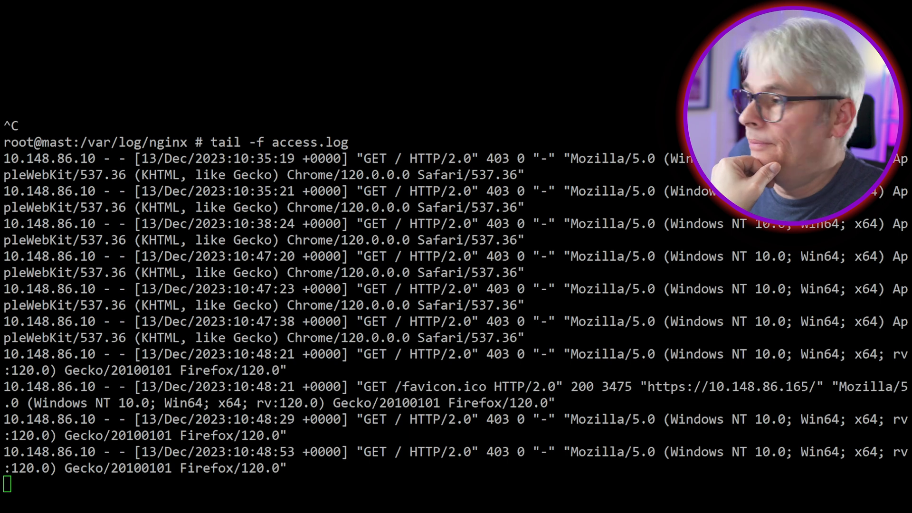
Stop following the access log and open /usr/local/etc/nginx/nginx.conf in pico.
click(360, 388)
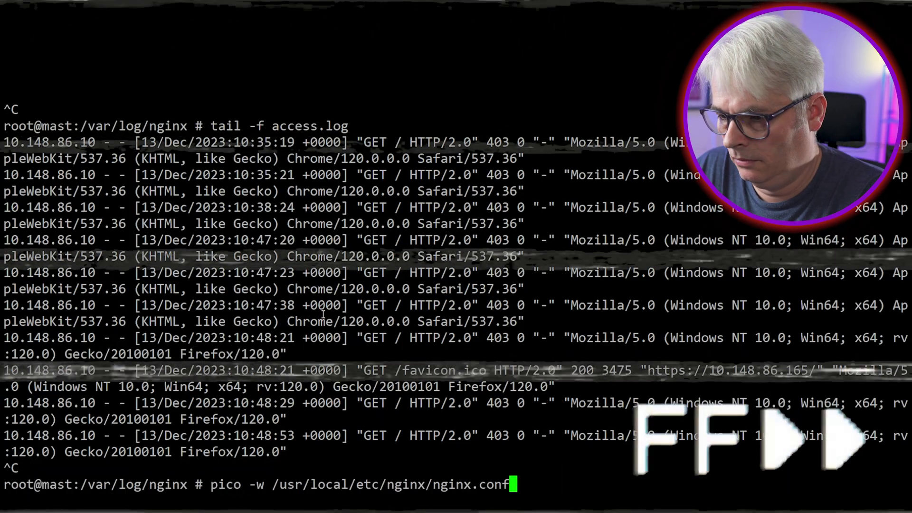
key(Return)
key(ctrl+v)
Search nginx.conf for 'access' and review the proxy, server and HTTPS sections.
key(ctrl+w)
text(access)
key(Return)
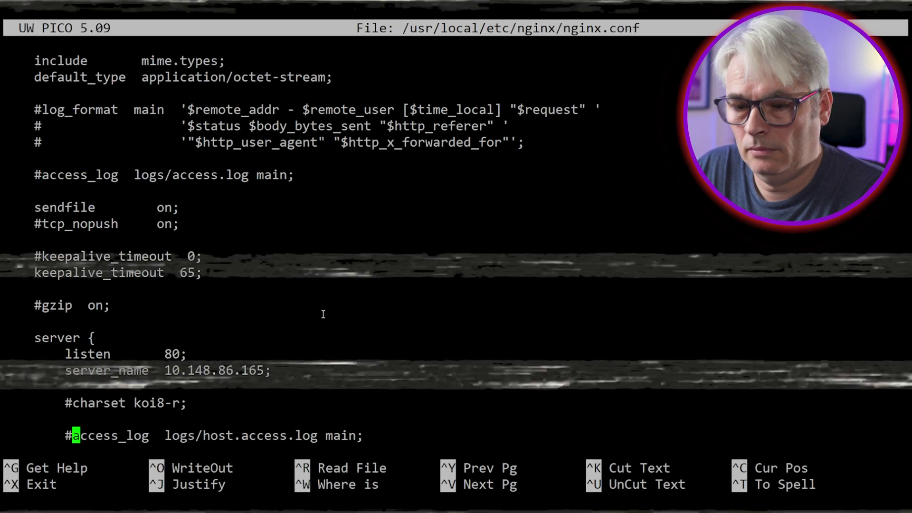
key(ctrl+w)
key(Return)
key(Down)
key(Up)
key(Up)
key(Up)
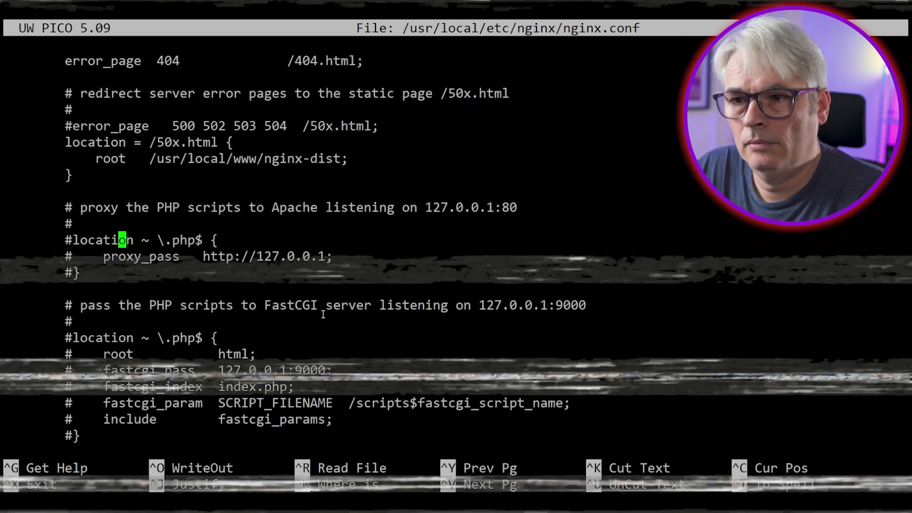
key(ctrl+v)
key(ctrl+v)
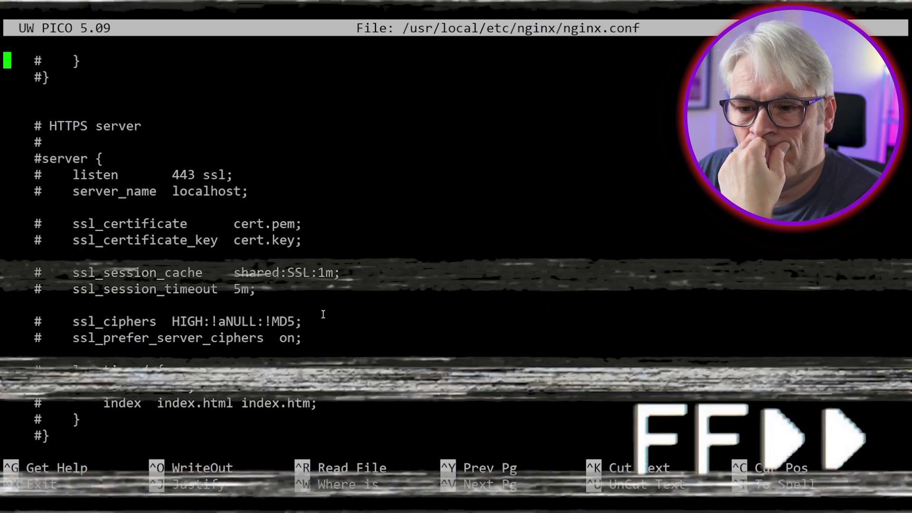
key(ctrl+y)
key(ctrl+y)
key(ctrl+y)
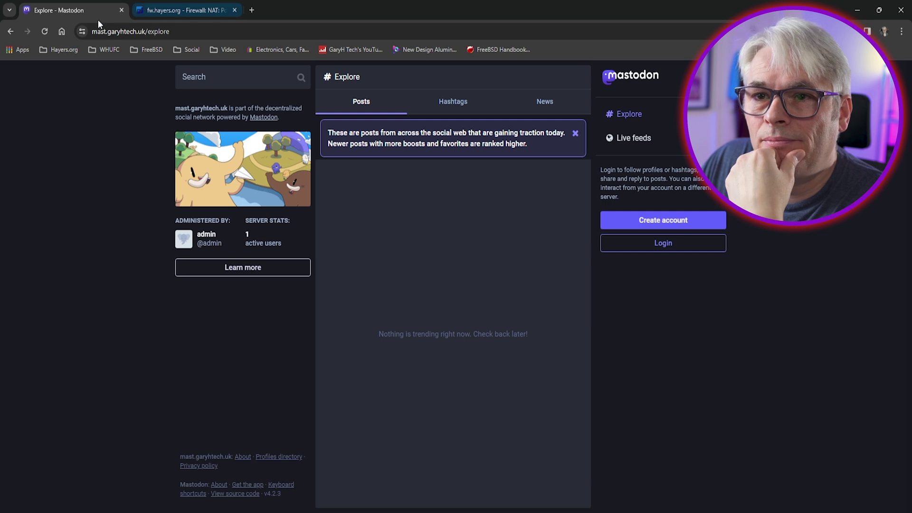
click(206, 31)
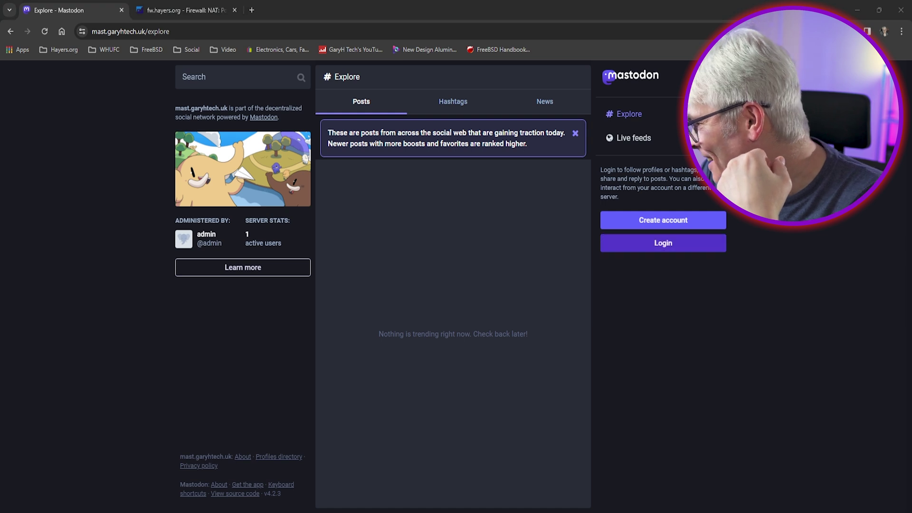
click(663, 243)
click(467, 326)
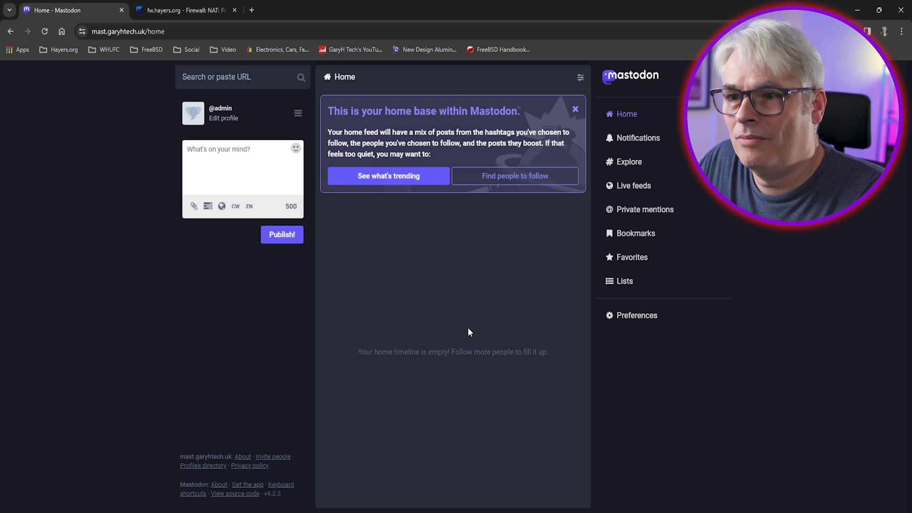
click(574, 110)
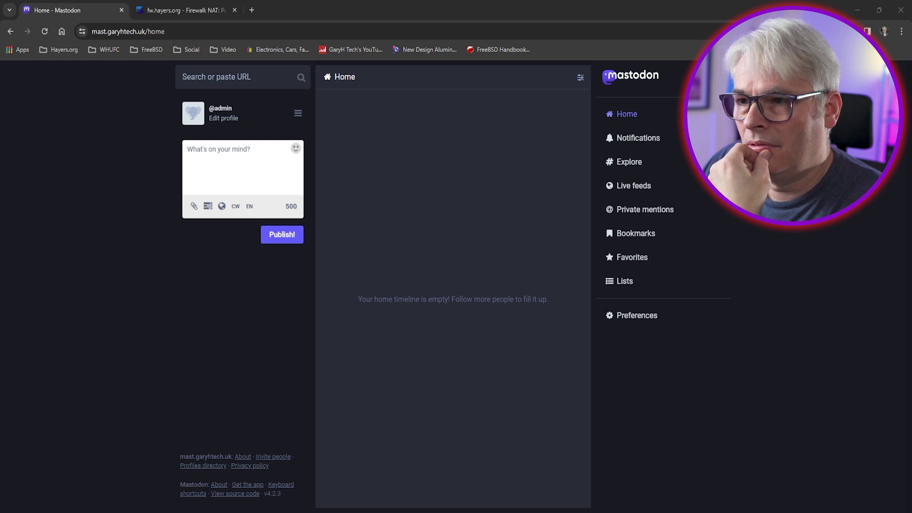
click(247, 81)
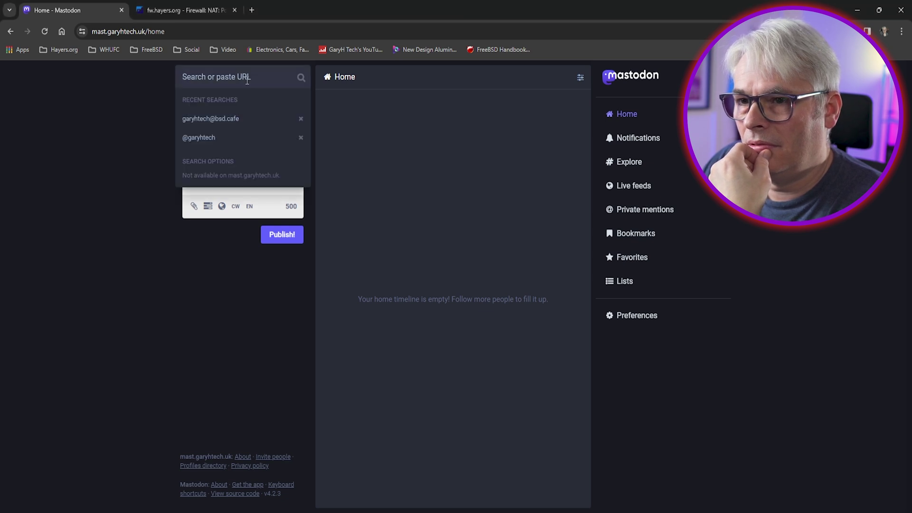
click(202, 138)
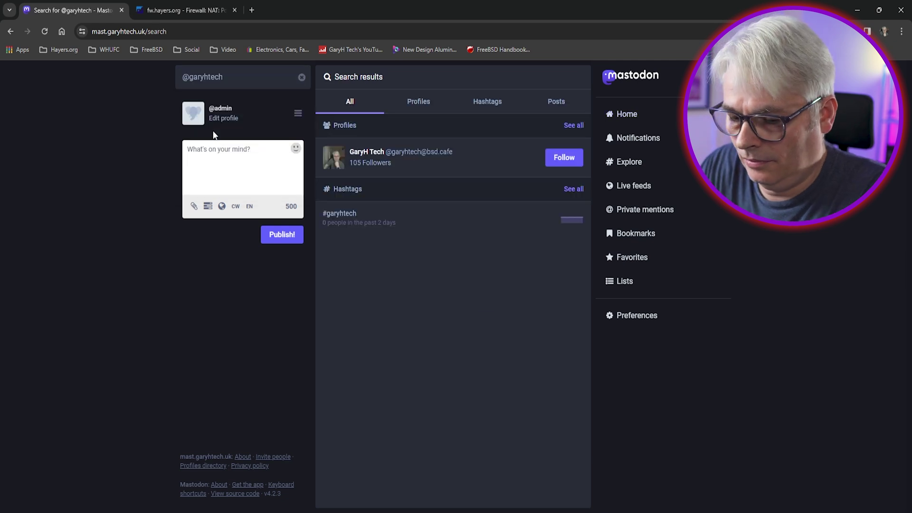
click(370, 152)
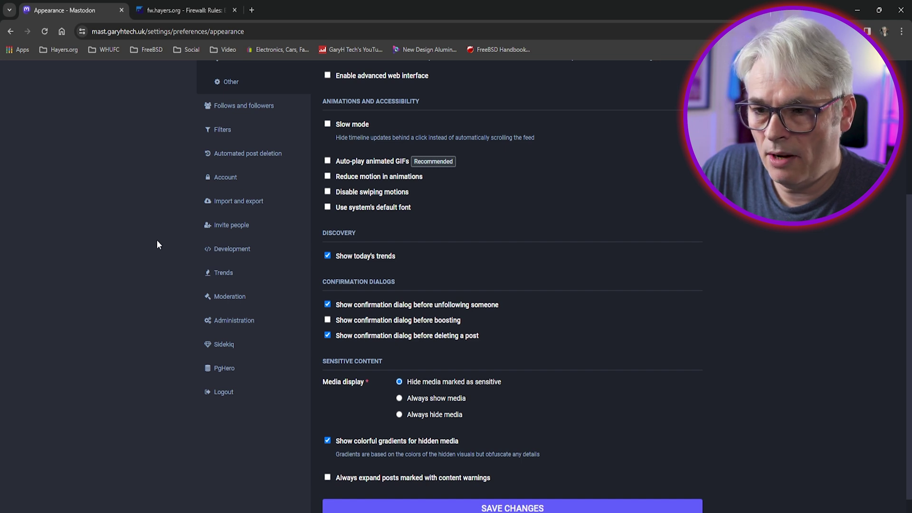
Open Administration > Dashboard showing one new user, zero reports and Mastodon 4.2.3.
click(253, 324)
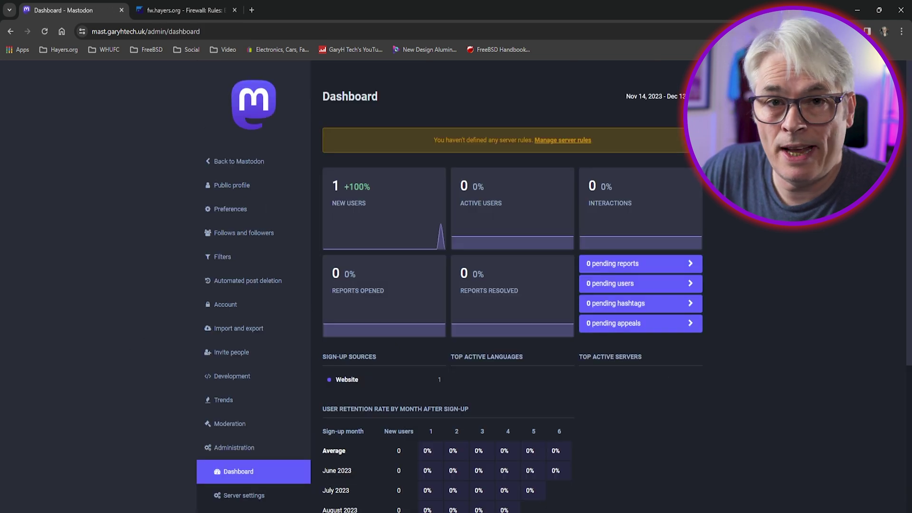
scroll(874, 350, down, 2)
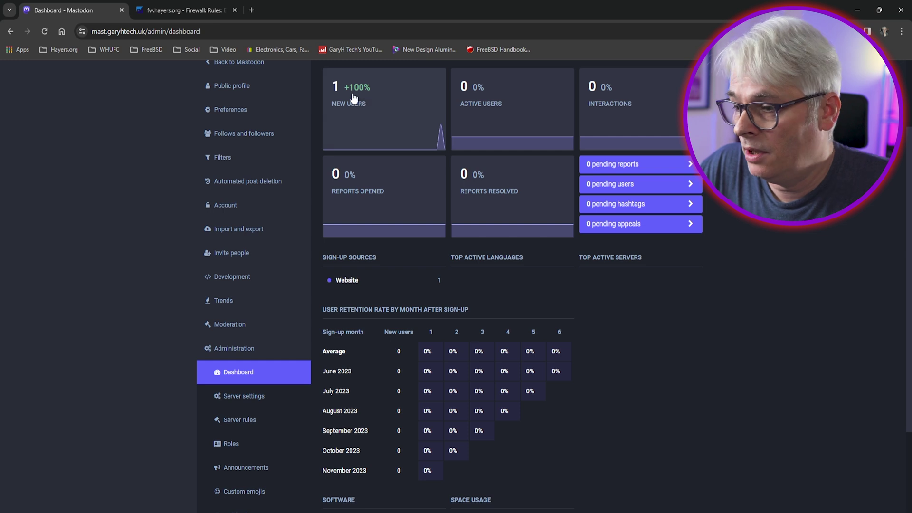
scroll(405, 150, up, 2)
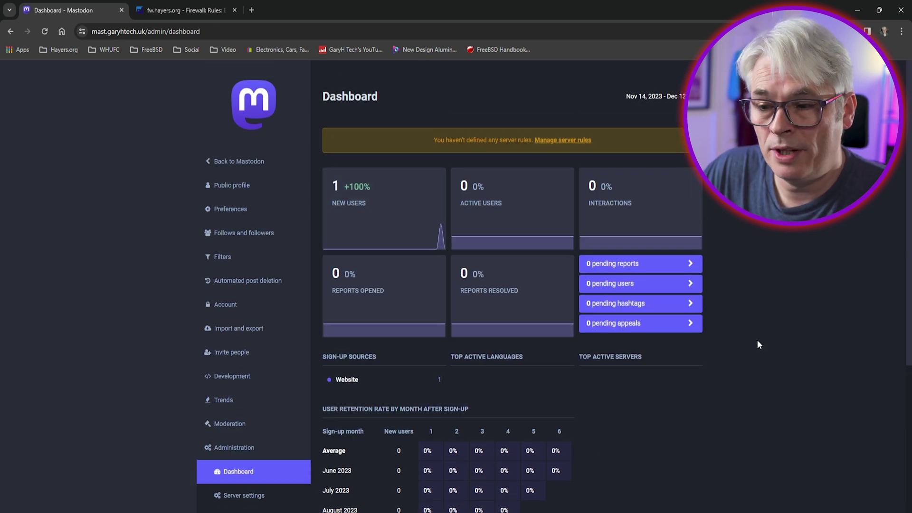
scroll(758, 340, down, 2)
scroll(749, 336, down, 2)
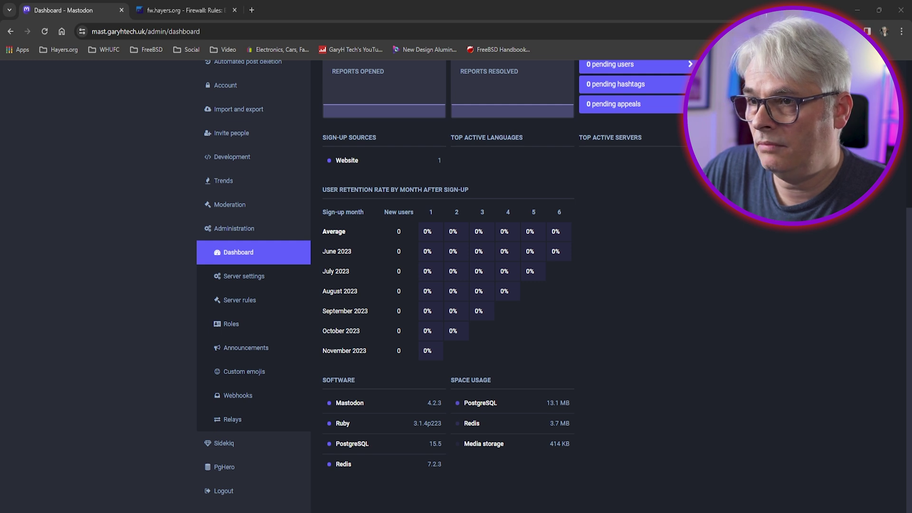
scroll(378, 202, up, 3)
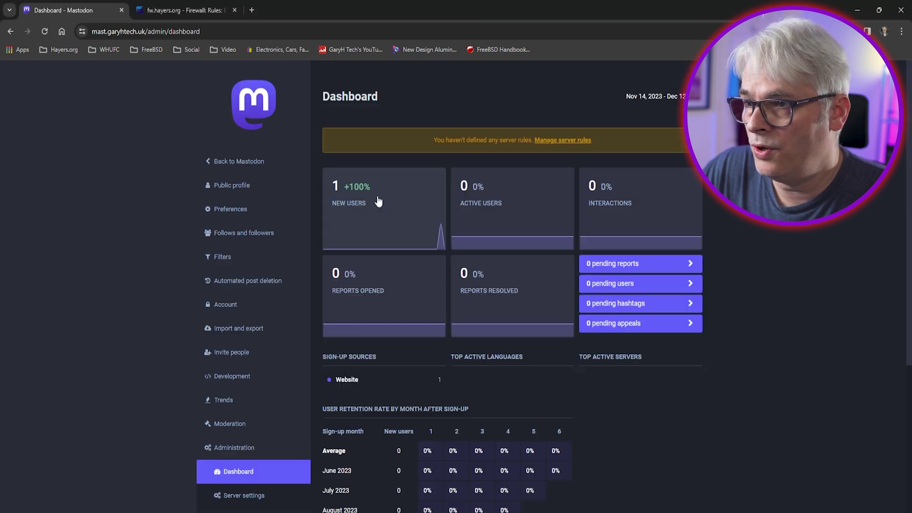
scroll(758, 340, down, 2)
scroll(748, 336, down, 1)
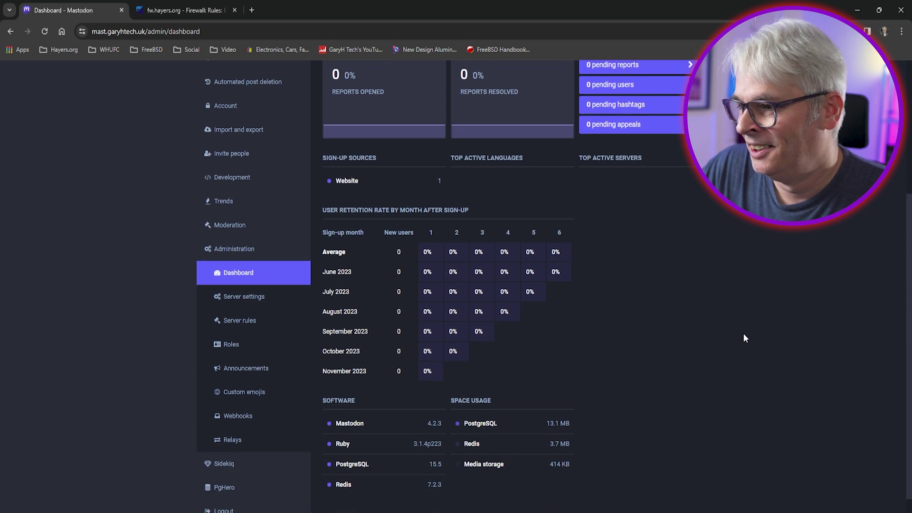